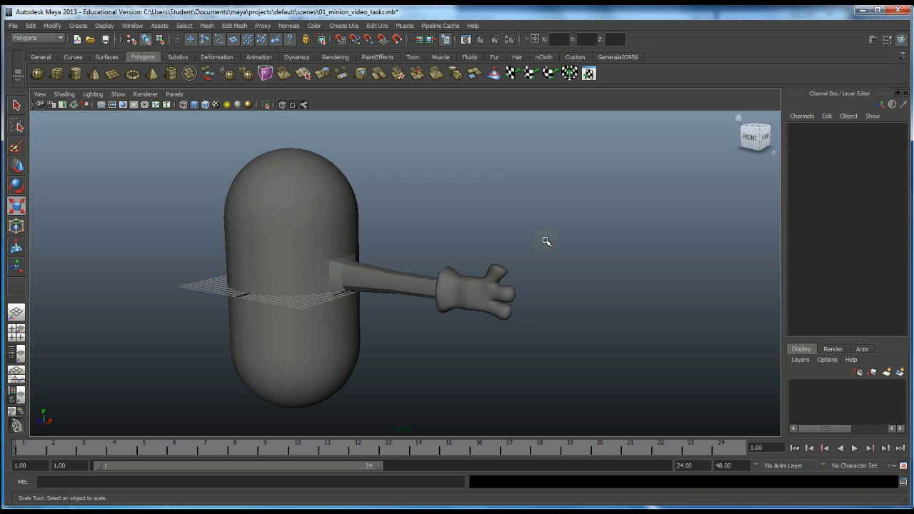
# Step: In the front view, flatten the body's rounded bottom by scaling its lowest vertex rows vertically with soft selection, then return to object mode
pyautogui.press('space')
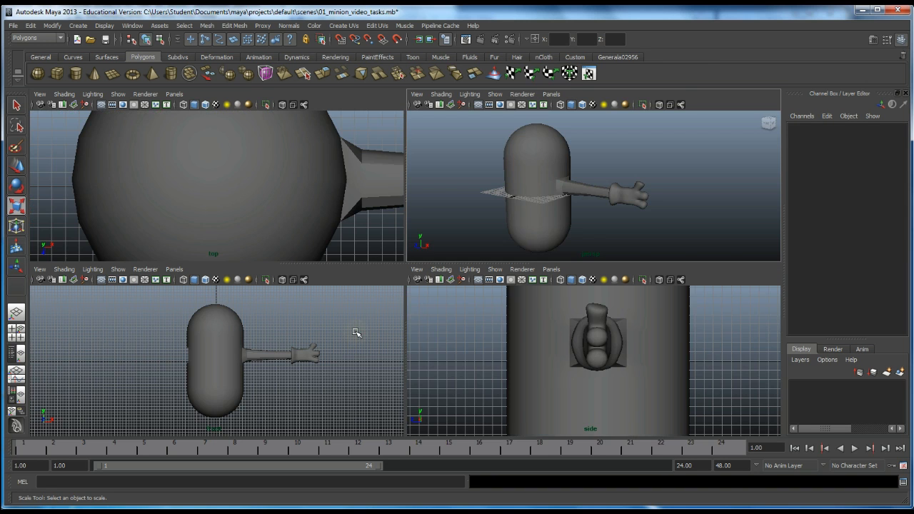
pyautogui.press('space')
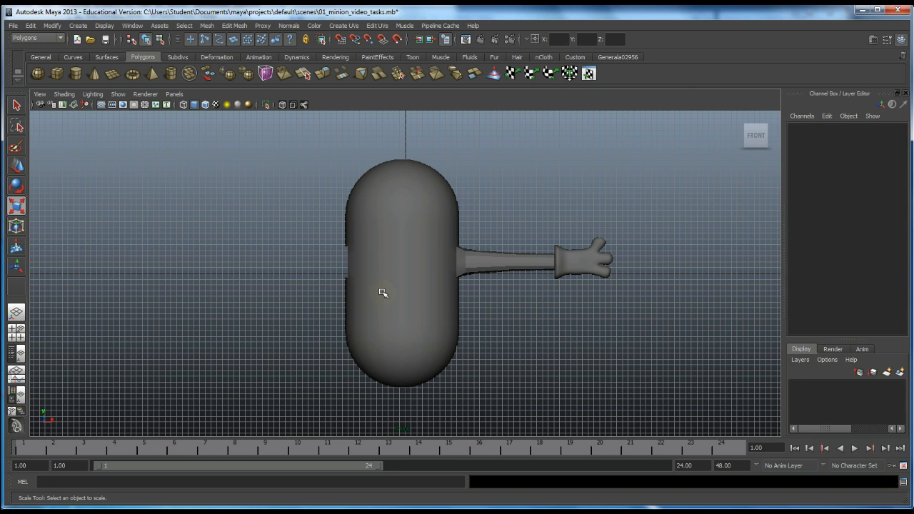
pyautogui.click(400, 264)
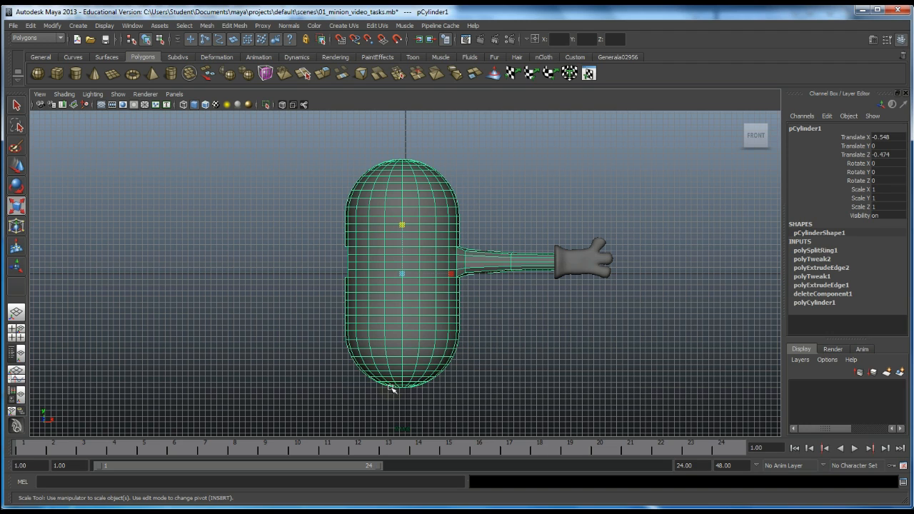
pyautogui.rightClick(408, 336)
pyautogui.moveTo(409, 335); pyautogui.dragTo(370, 329, button='right')
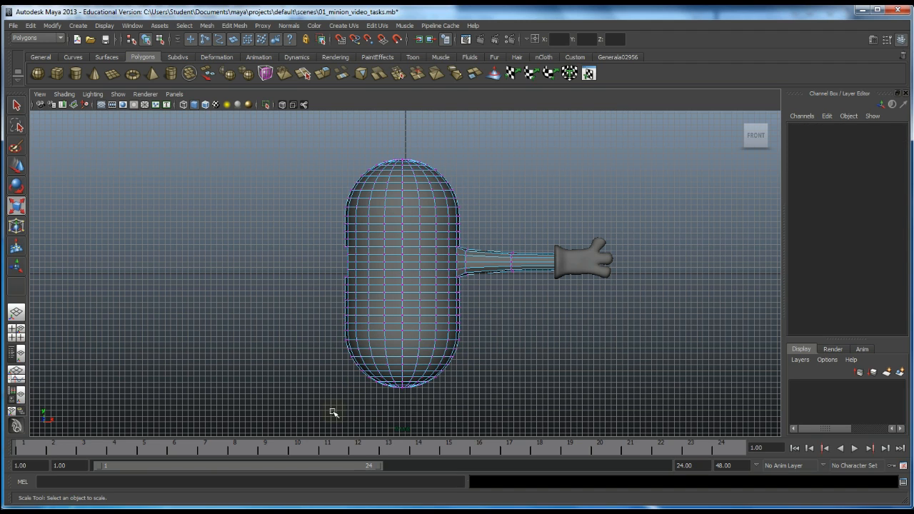
pyautogui.moveTo(332, 412); pyautogui.dragTo(474, 361)
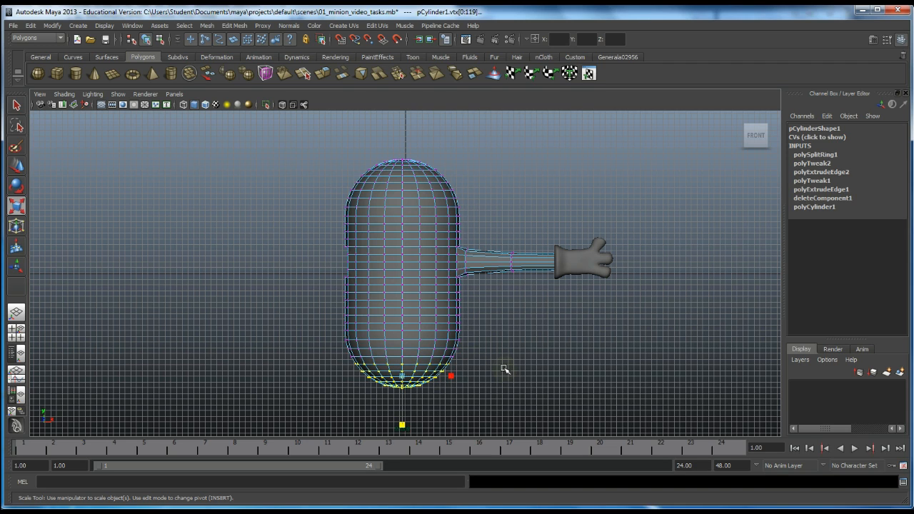
pyautogui.press('b')
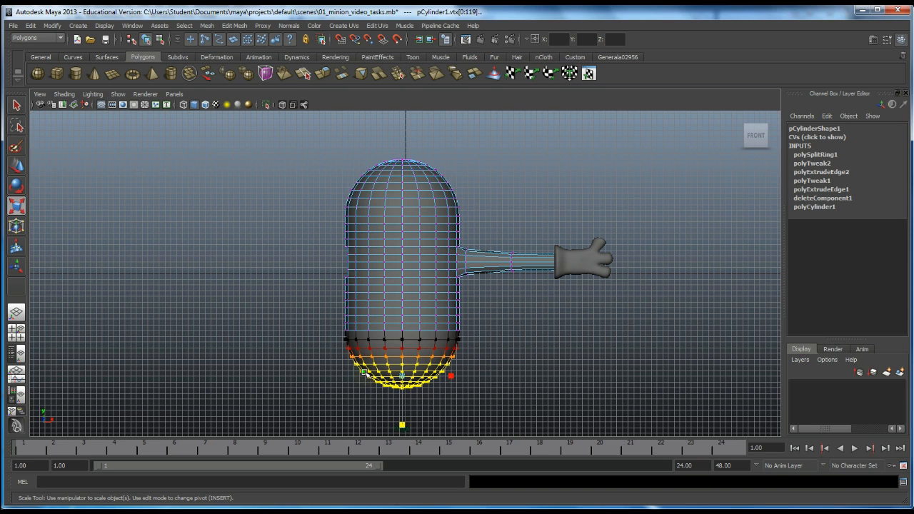
pyautogui.press('b')
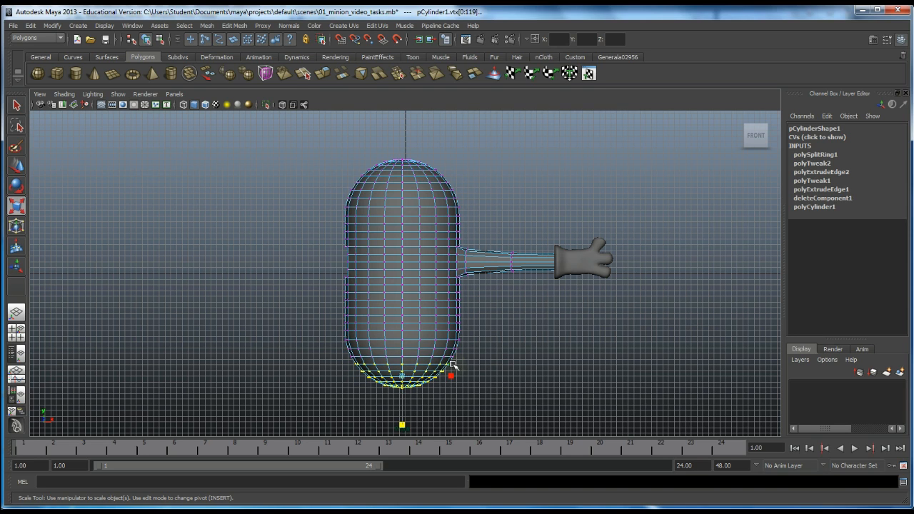
pyautogui.press('b')
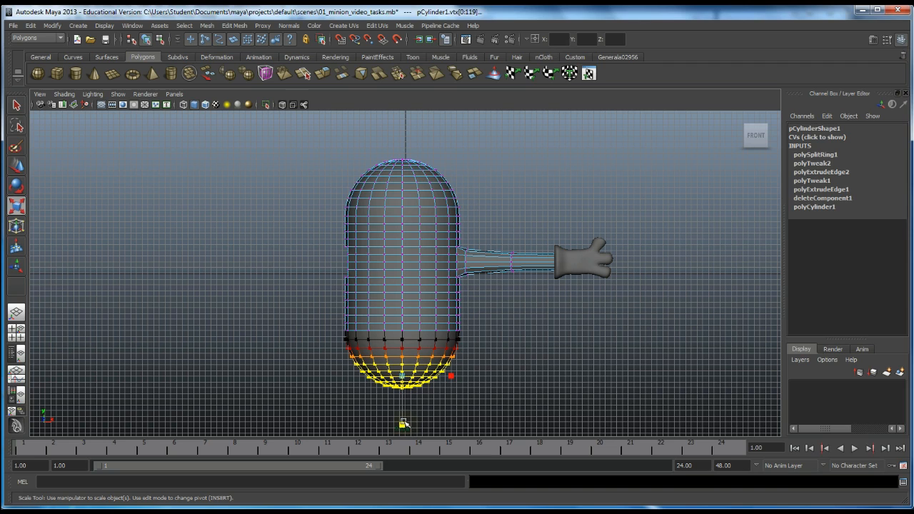
pyautogui.moveTo(403, 424); pyautogui.dragTo(403, 406)
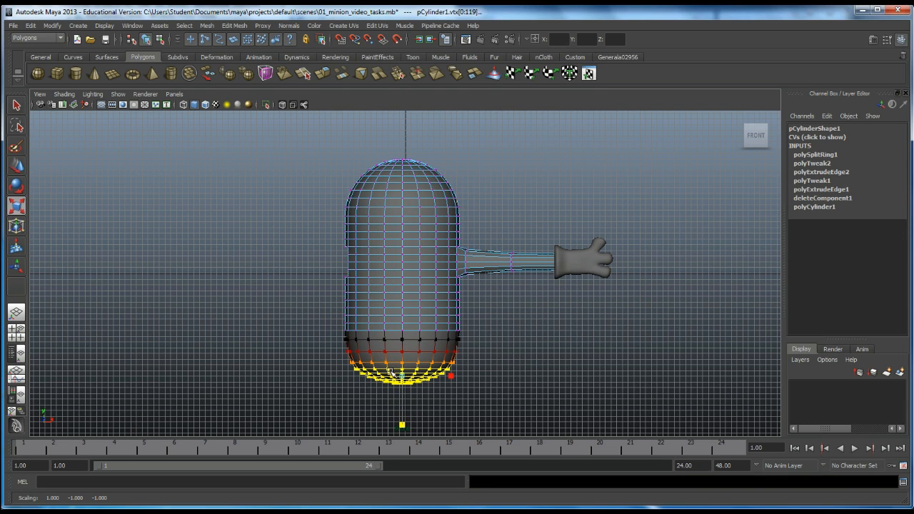
pyautogui.moveTo(402, 427)
pyautogui.mouseDown()
pyautogui.moveTo(402, 416)
pyautogui.moveTo(402, 426)
pyautogui.mouseUp()
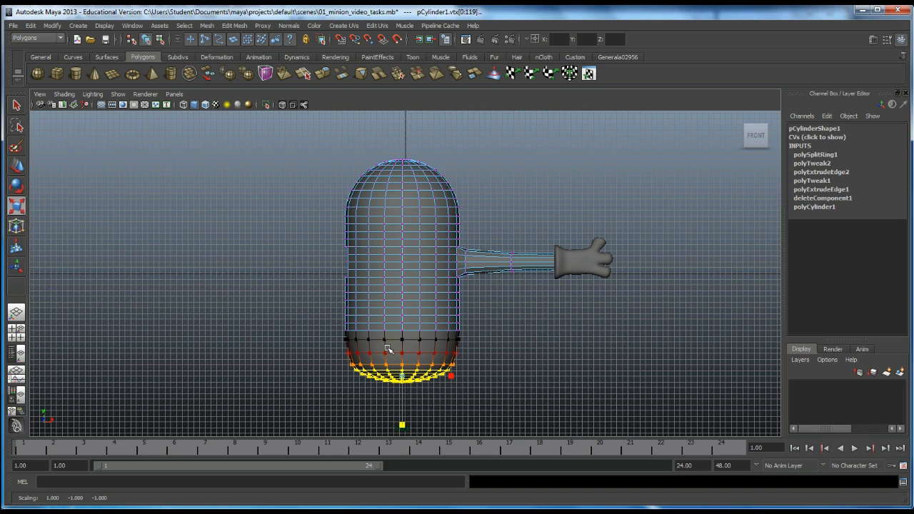
pyautogui.press('b')
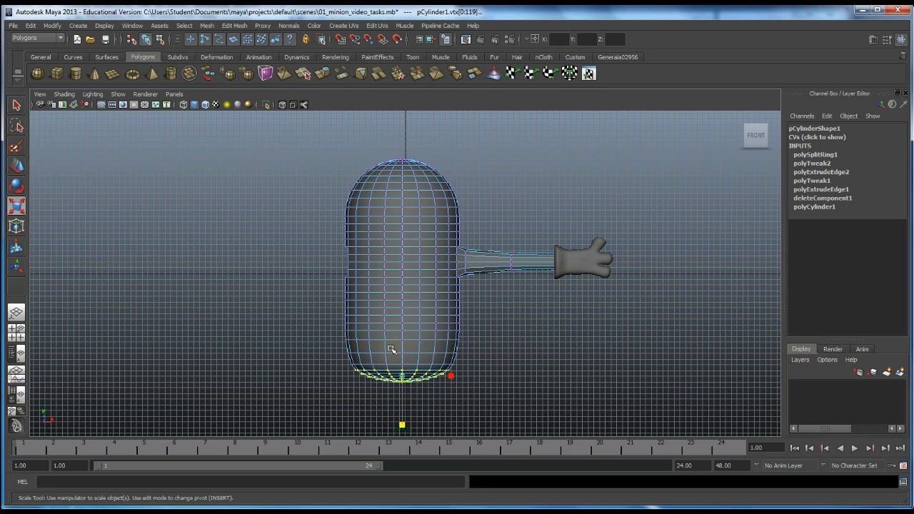
pyautogui.moveTo(391, 349); pyautogui.dragTo(433, 317, button='right')
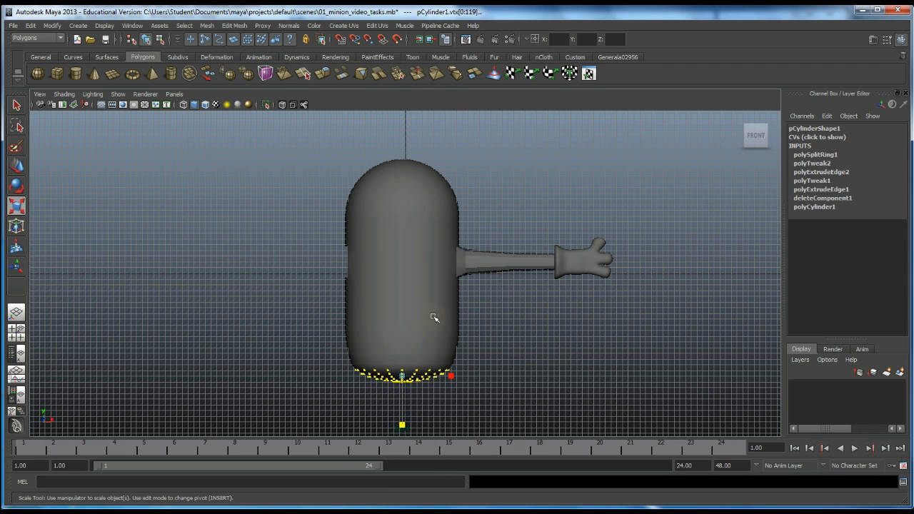
pyautogui.click(513, 345)
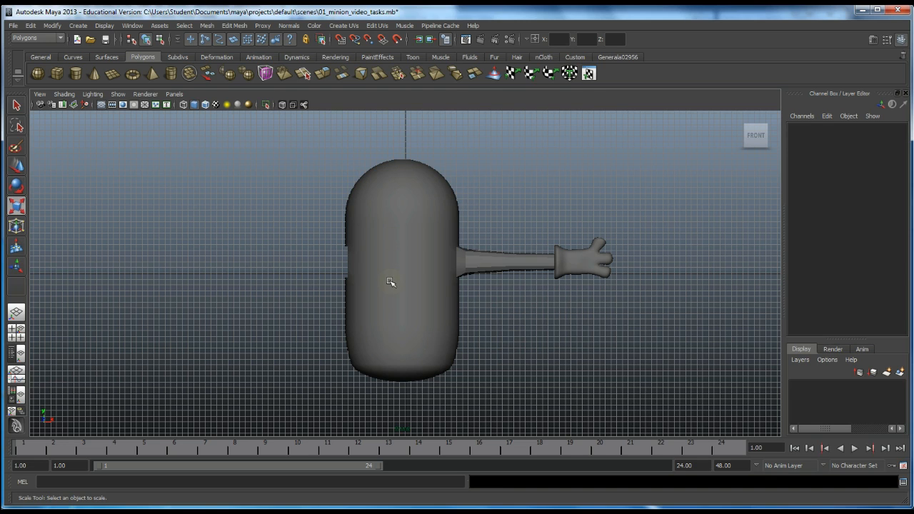
# Step: Show the model from below and switch the body to face selection
pyautogui.press('space')
pyautogui.press('space')
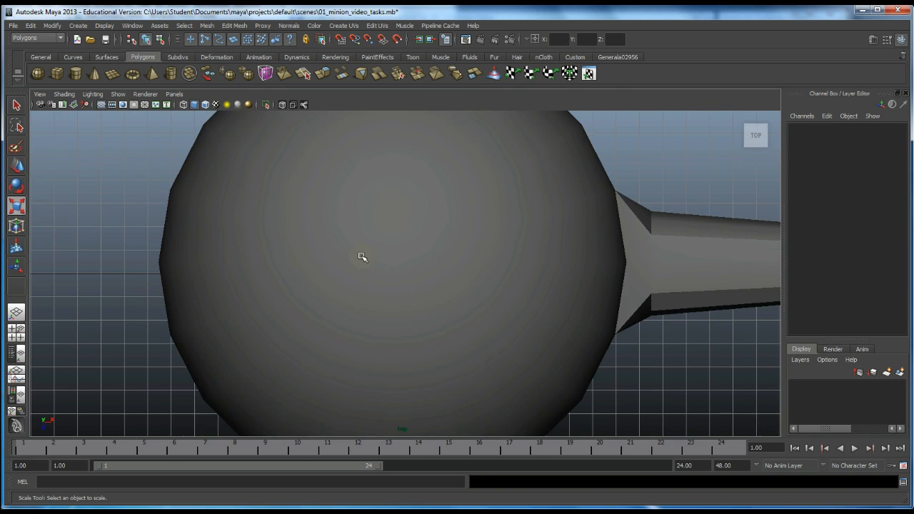
pyautogui.scroll(-4, 362, 257)
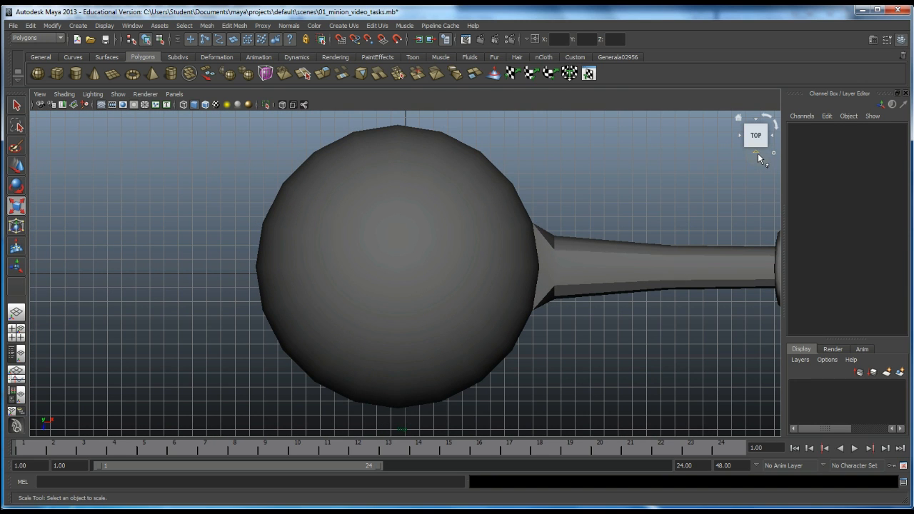
pyautogui.click(756, 152)
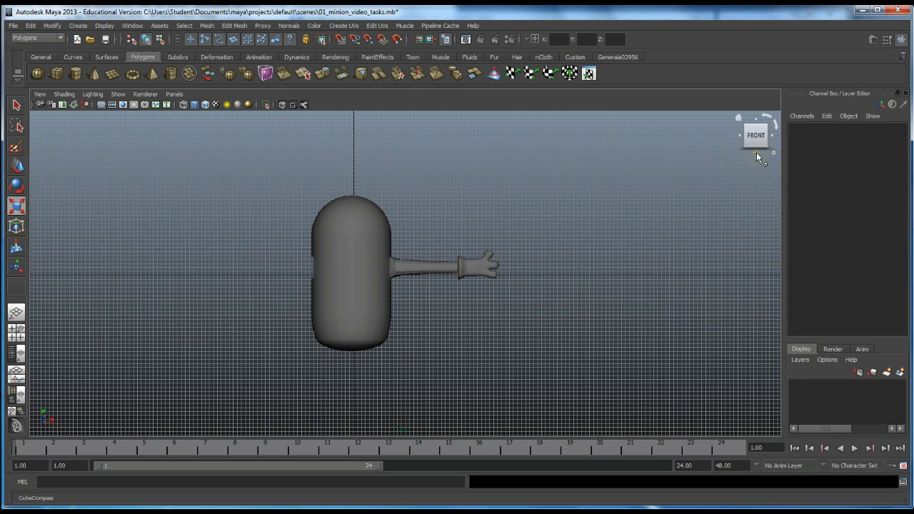
pyautogui.click(756, 152)
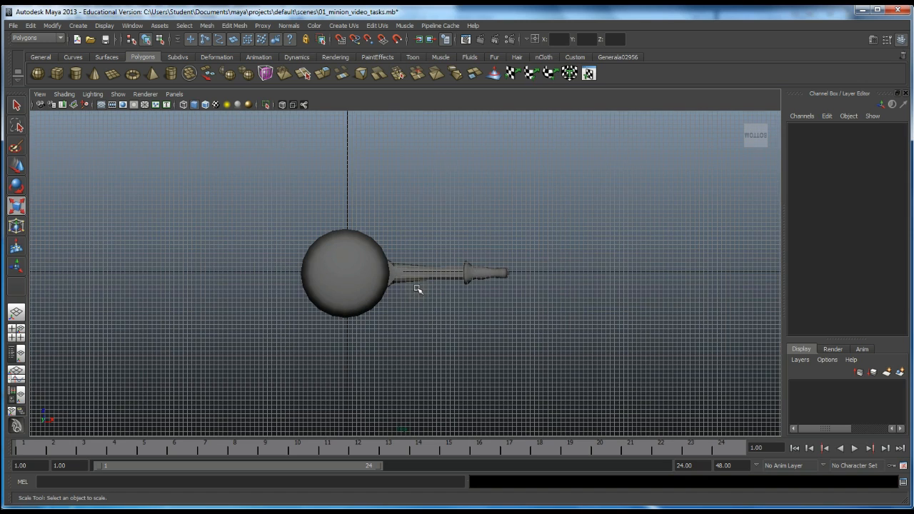
pyautogui.scroll(5, 418, 289)
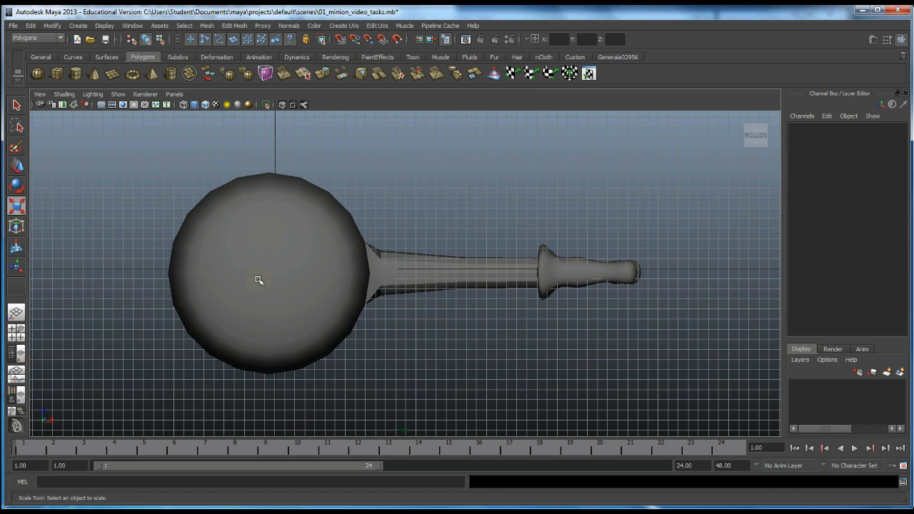
pyautogui.click(258, 280)
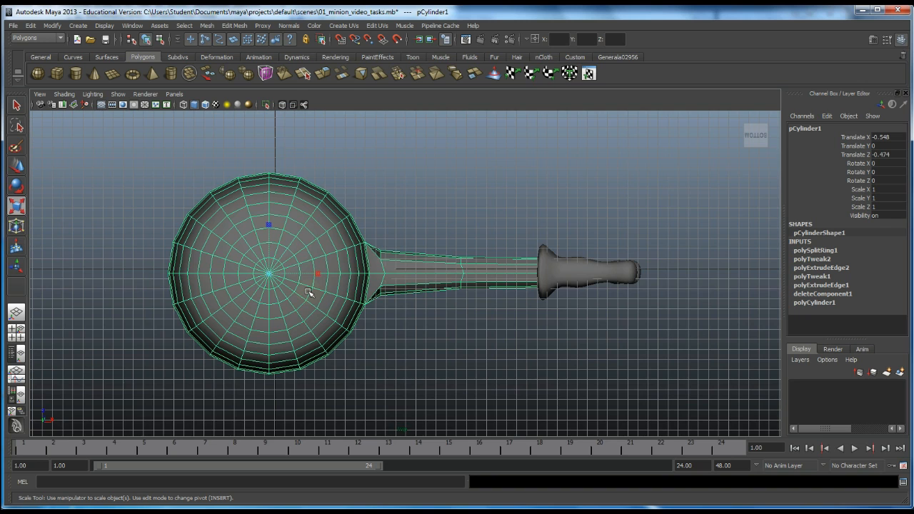
pyautogui.scroll(4, 310, 292)
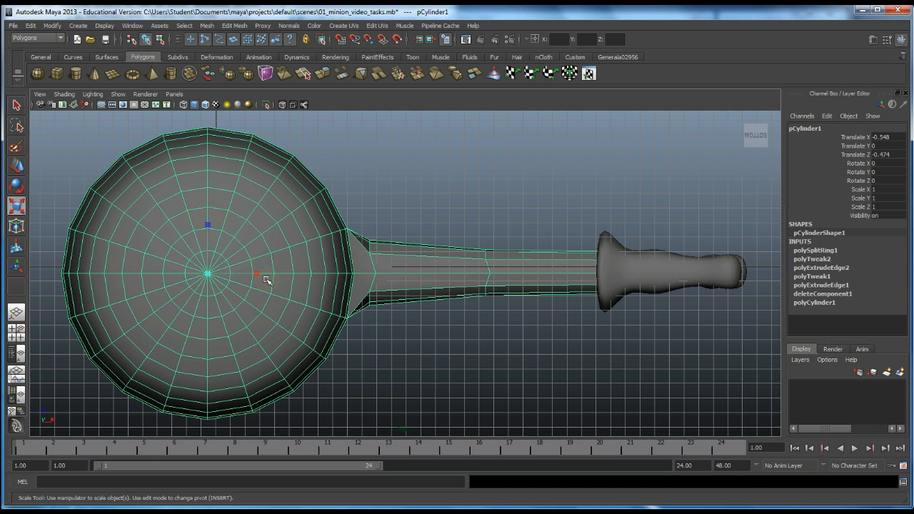
pyautogui.moveTo(282, 282); pyautogui.dragTo(276, 308, button='right')
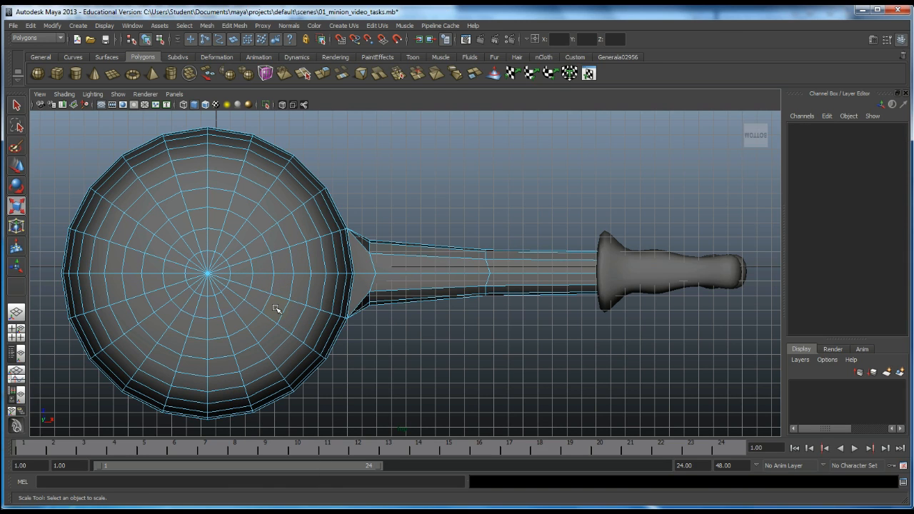
# Step: Try to delete the wedge-shaped block of six faces beside the centre of the body's underside, on the arm side
pyautogui.click(243, 257)
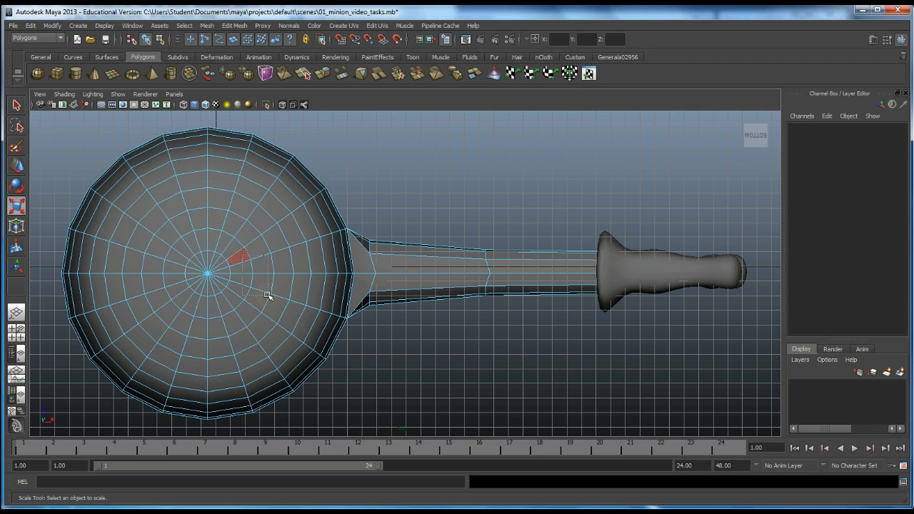
pyautogui.moveTo(267, 294); pyautogui.dragTo(266, 295)
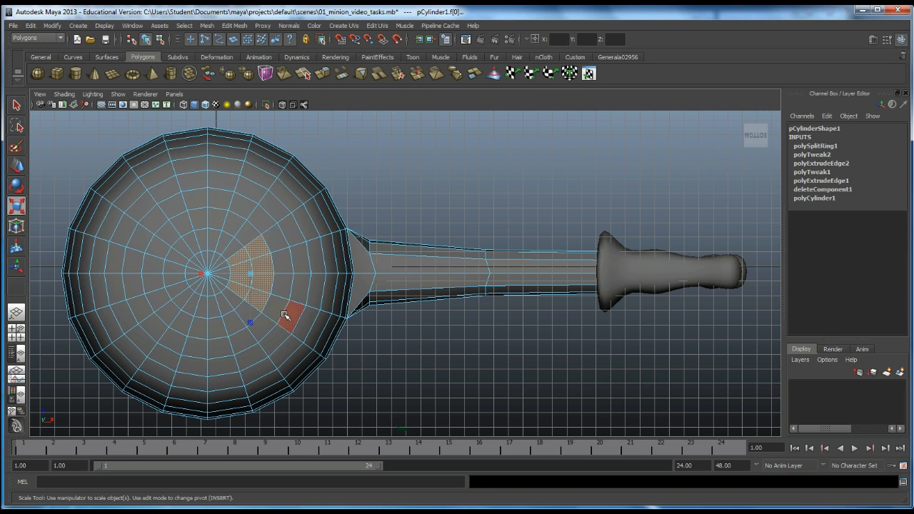
pyautogui.press('Delete')
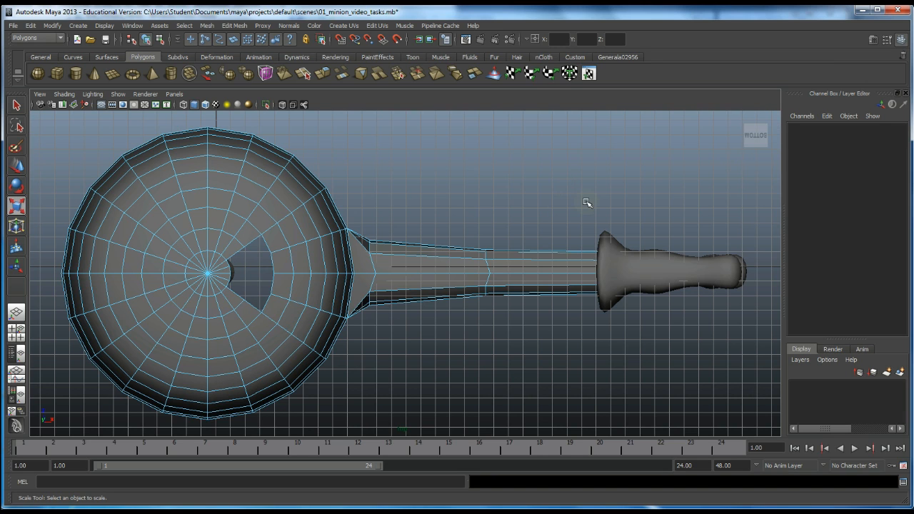
# Step: Inspect the top of the body in the perspective view and undo the face deletion
pyautogui.press('space')
pyautogui.press('space')
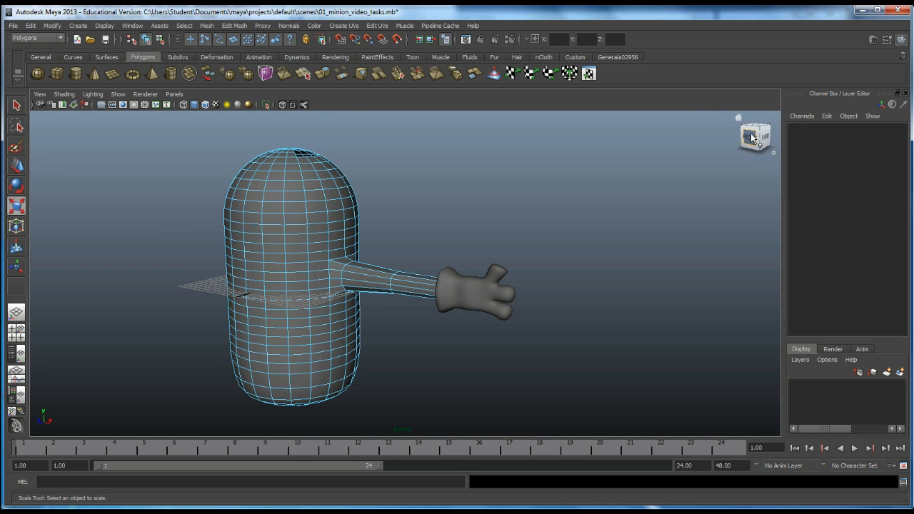
pyautogui.click(754, 128)
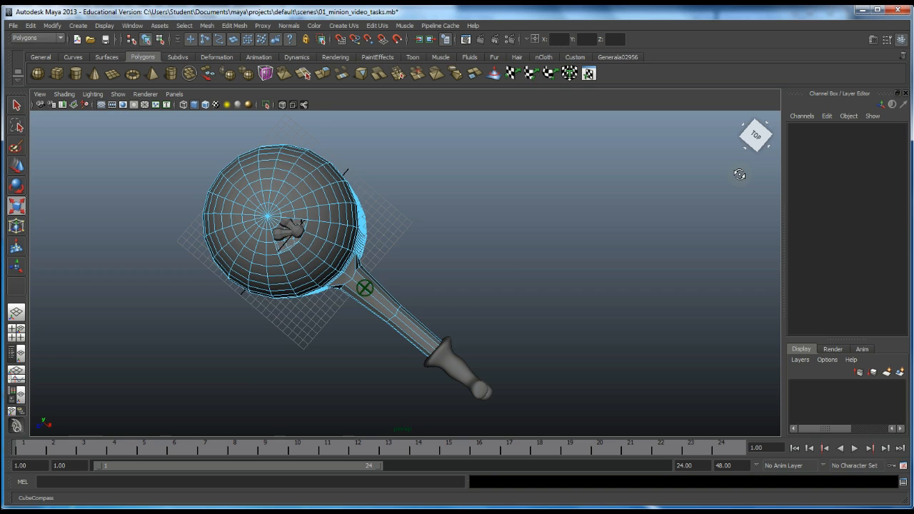
pyautogui.keyDown('alt'); pyautogui.moveTo(740, 176); pyautogui.dragTo(736, 167); pyautogui.keyUp('alt')
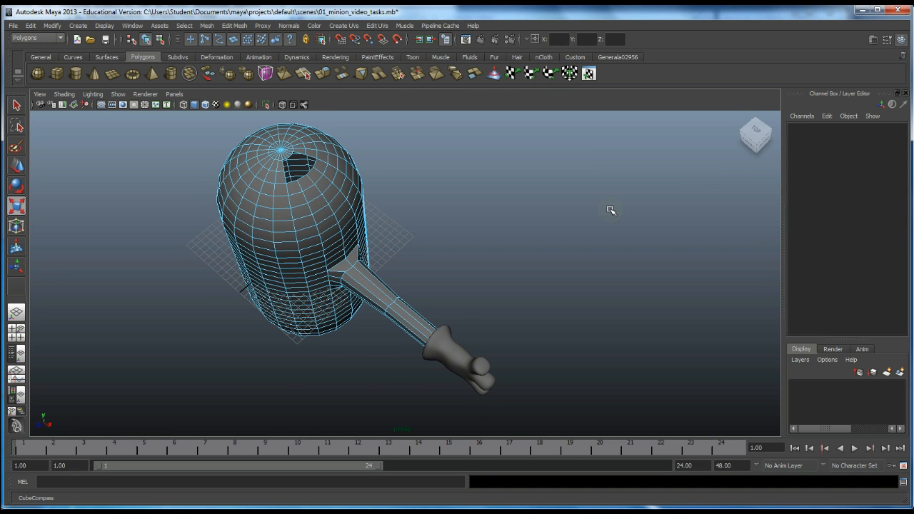
pyautogui.hotkey('ctrl', 'z')
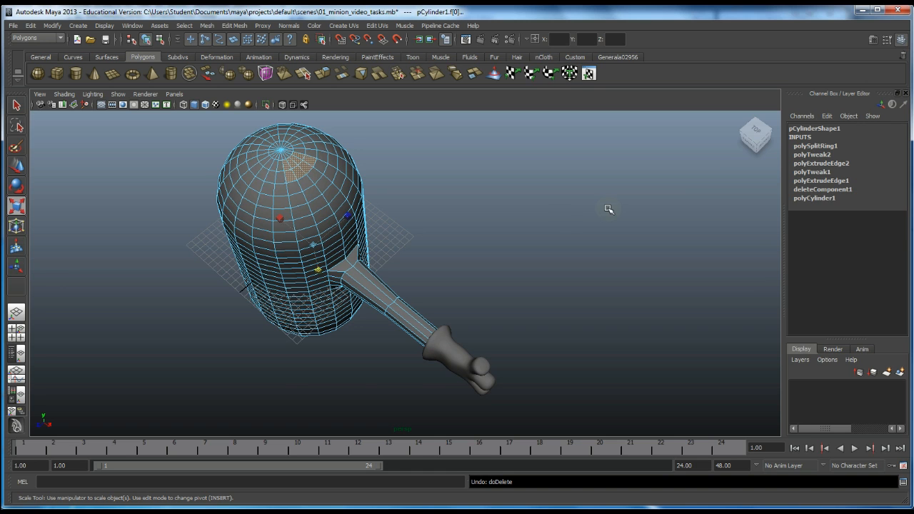
# Step: In the bottom view, delete only the six underside faces beside the body's centre on the arm side, leaving the top intact
pyautogui.press('space')
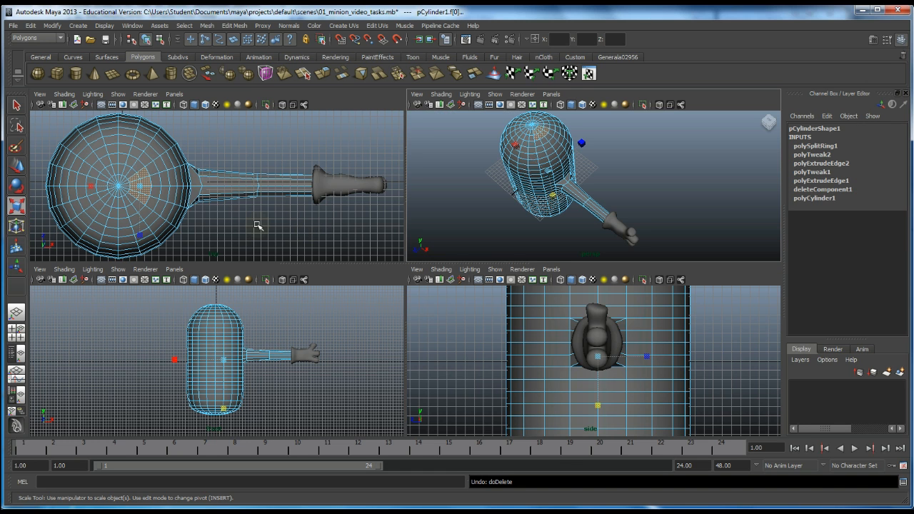
pyautogui.press('space')
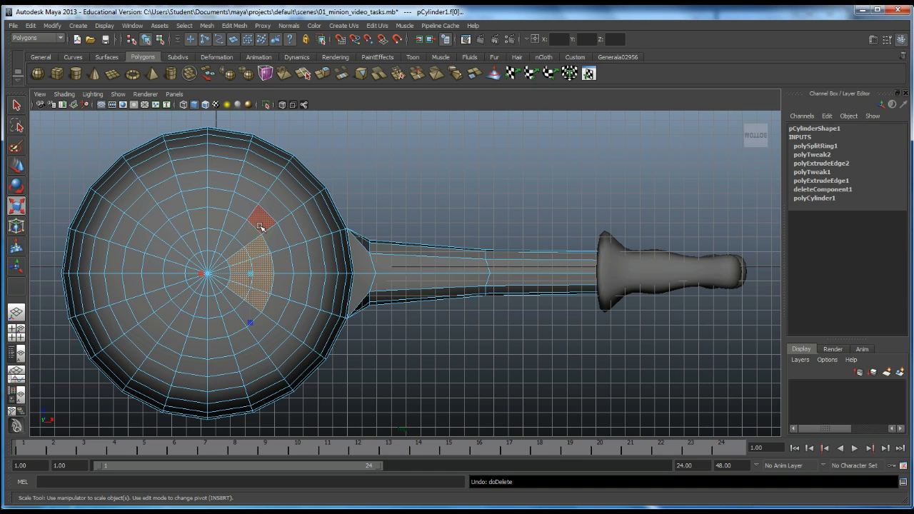
pyautogui.click(239, 258)
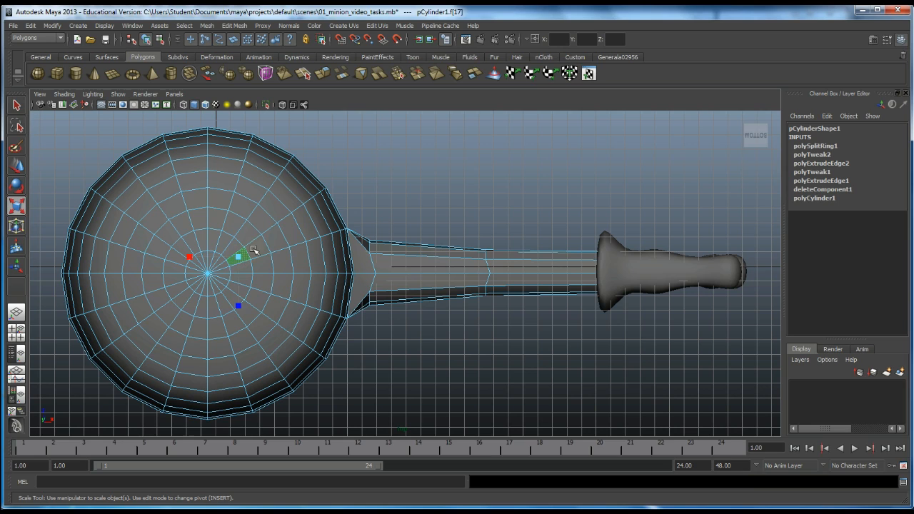
pyautogui.keyDown('shift'); pyautogui.click(254, 248); pyautogui.keyUp('shift')
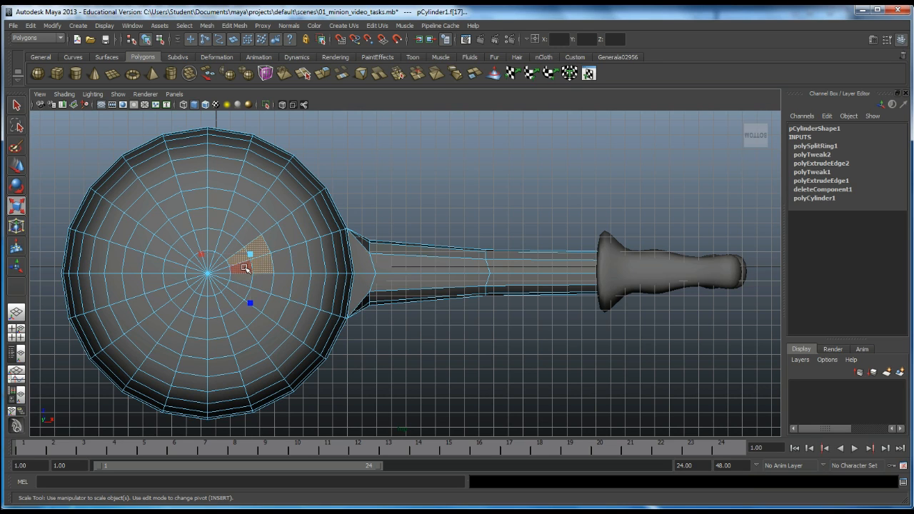
pyautogui.keyDown('shift'); pyautogui.click(244, 267); pyautogui.keyUp('shift')
pyautogui.keyDown('shift'); pyautogui.click(241, 278); pyautogui.keyUp('shift')
pyautogui.keyDown('shift'); pyautogui.click(261, 283); pyautogui.keyUp('shift')
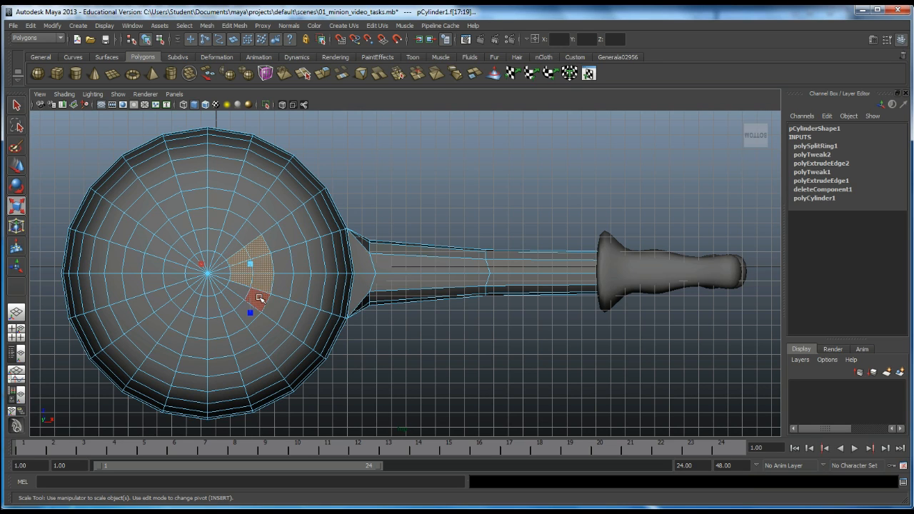
pyautogui.keyDown('shift'); pyautogui.click(261, 295); pyautogui.keyUp('shift')
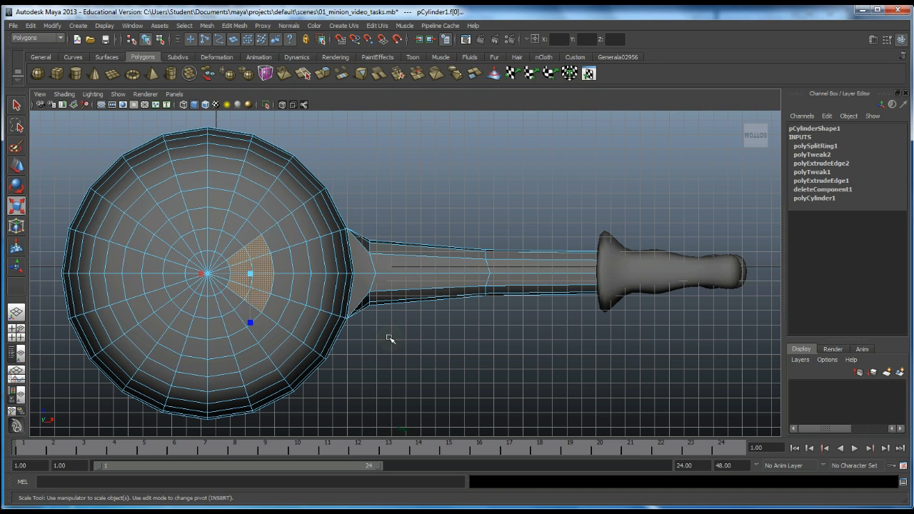
pyautogui.press('Delete')
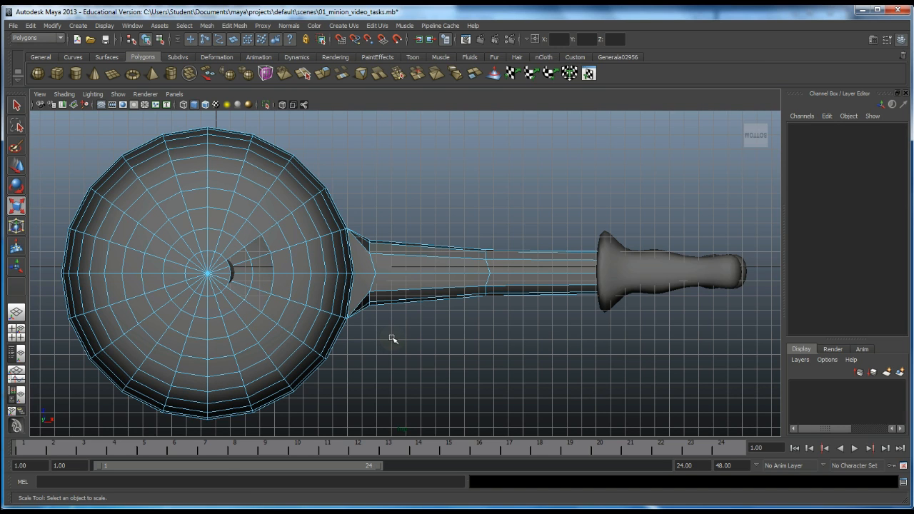
# Step: Create a polygon sphere beside the body, opposite the arm, at about X -16.27 and Z 0.82 in the bottom view
pyautogui.press('space')
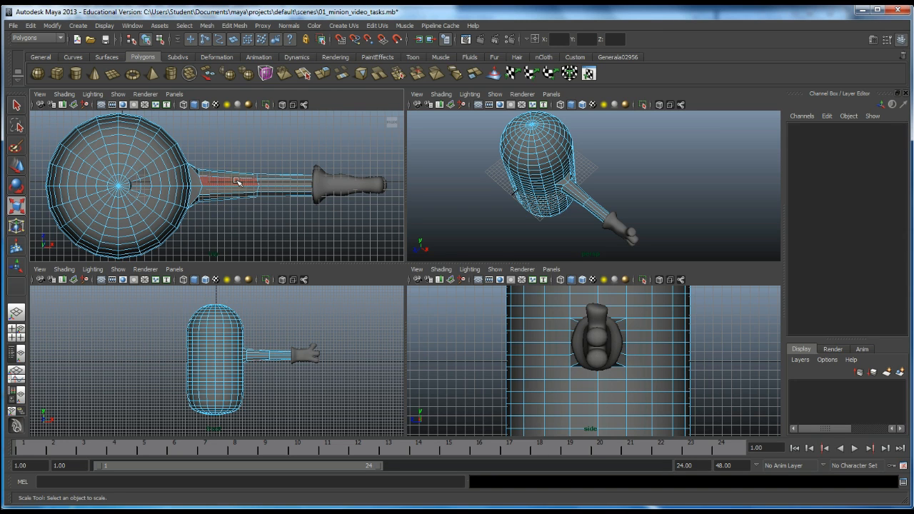
pyautogui.press('space')
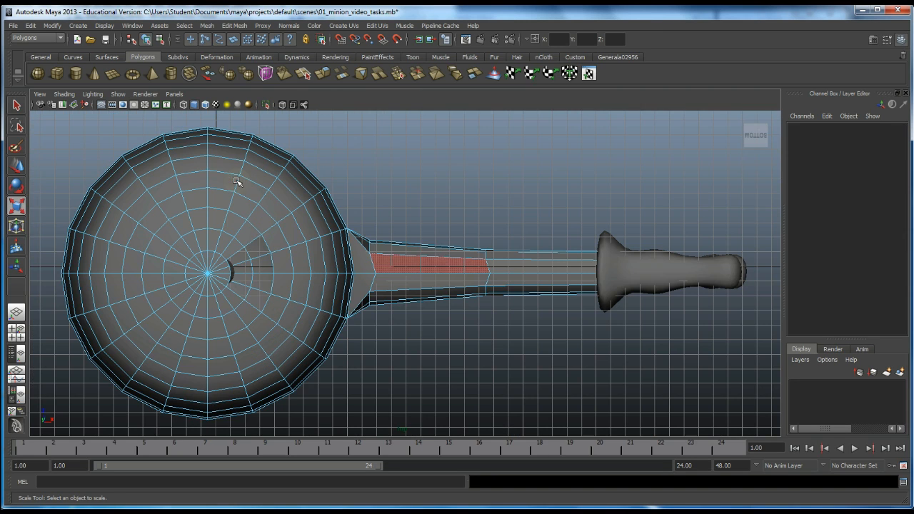
pyautogui.scroll(-3, 340, 277)
pyautogui.scroll(-1, 340, 277)
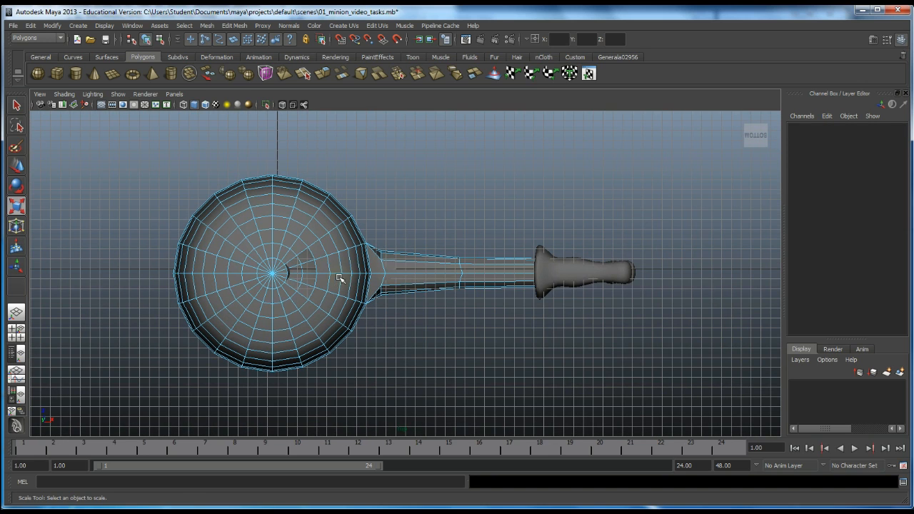
pyautogui.click(38, 74)
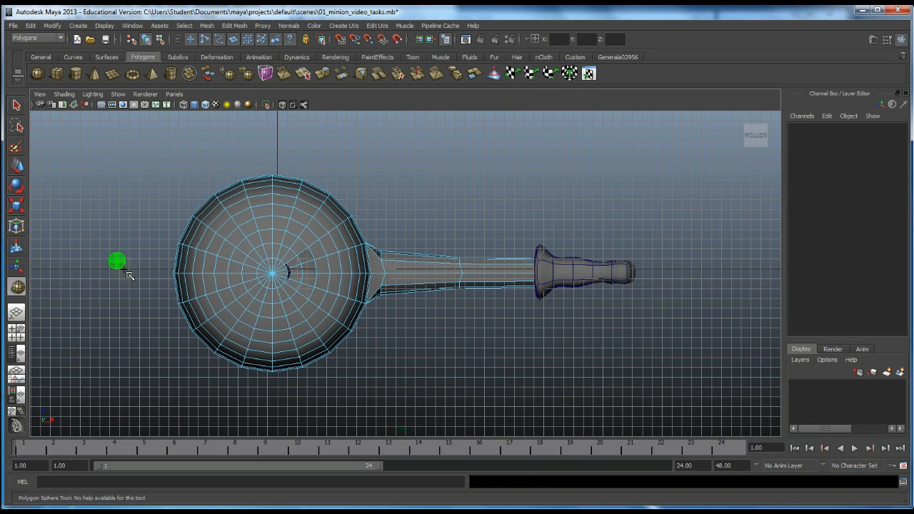
pyautogui.moveTo(128, 275); pyautogui.dragTo(131, 277)
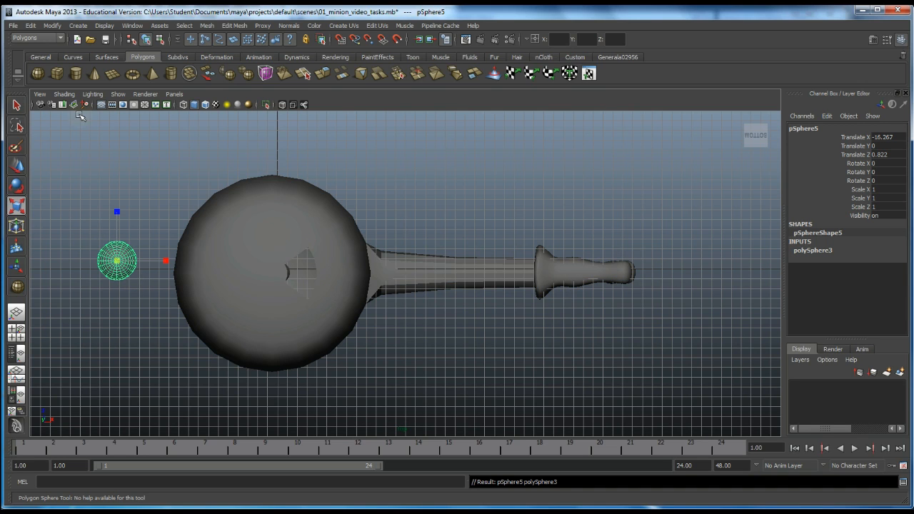
# Step: Move the sphere over the hole in the body's underside, to about X 2.48 and Z -0.45
pyautogui.click(17, 165)
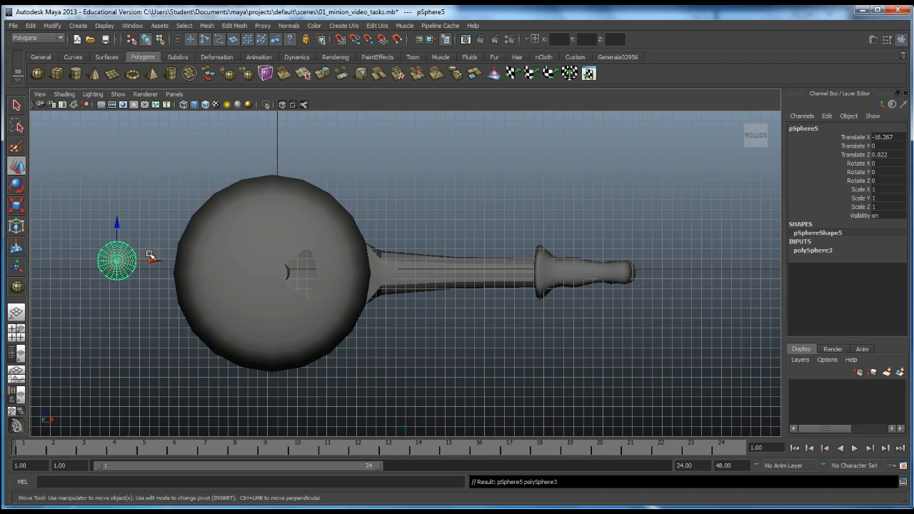
pyautogui.moveTo(150, 257); pyautogui.dragTo(337, 286)
pyautogui.moveTo(301, 224); pyautogui.dragTo(300, 236)
pyautogui.scroll(5, 299, 236)
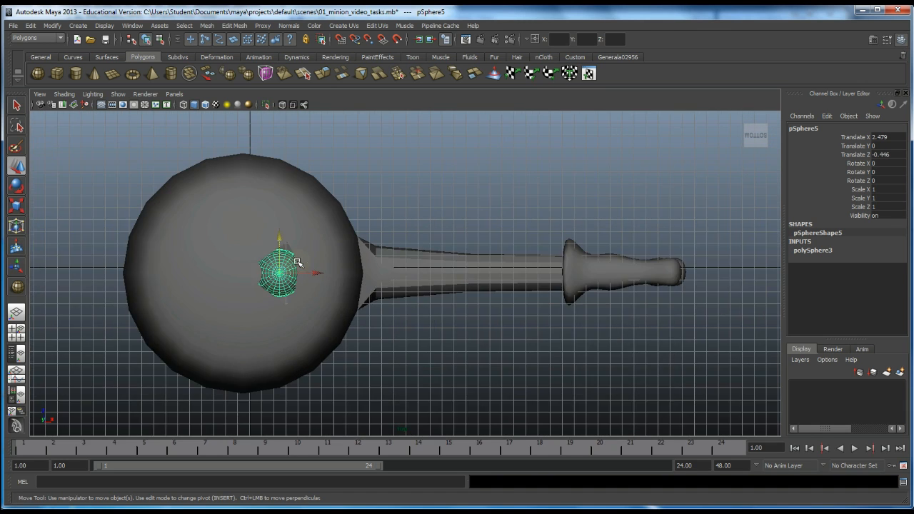
pyautogui.keyDown('alt'); pyautogui.moveTo(252, 291); pyautogui.dragTo(384, 292, button='middle'); pyautogui.keyUp('alt')
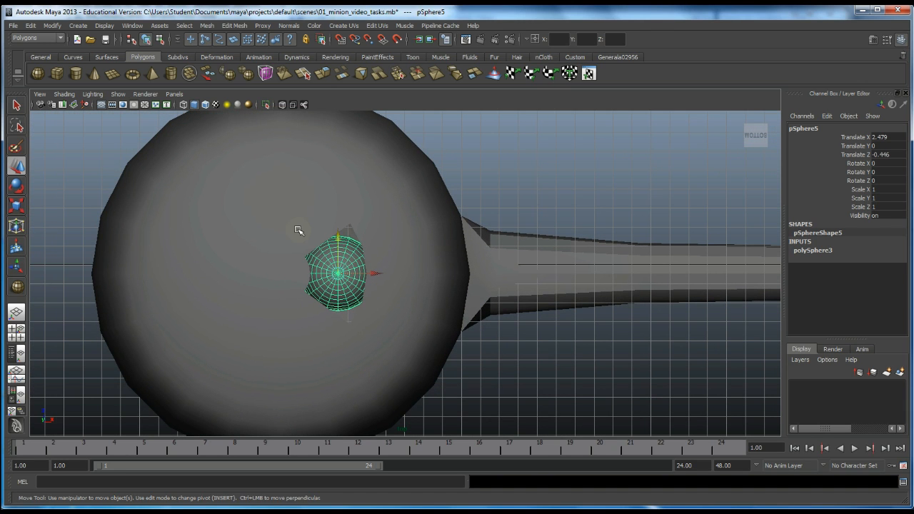
# Step: Scale the sphere uniformly to about 0.78 to fit the hole and shift it slightly to about X 2.45
pyautogui.click(17, 205)
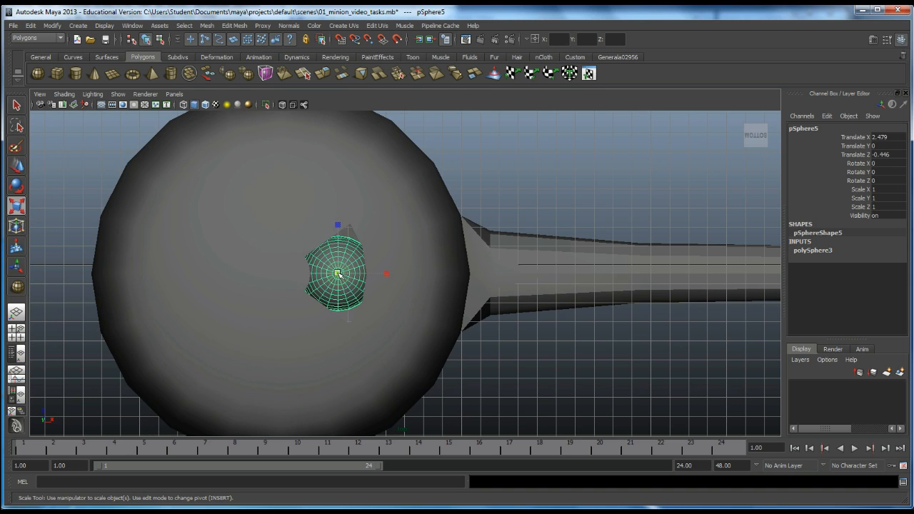
pyautogui.moveTo(338, 275); pyautogui.dragTo(325, 273)
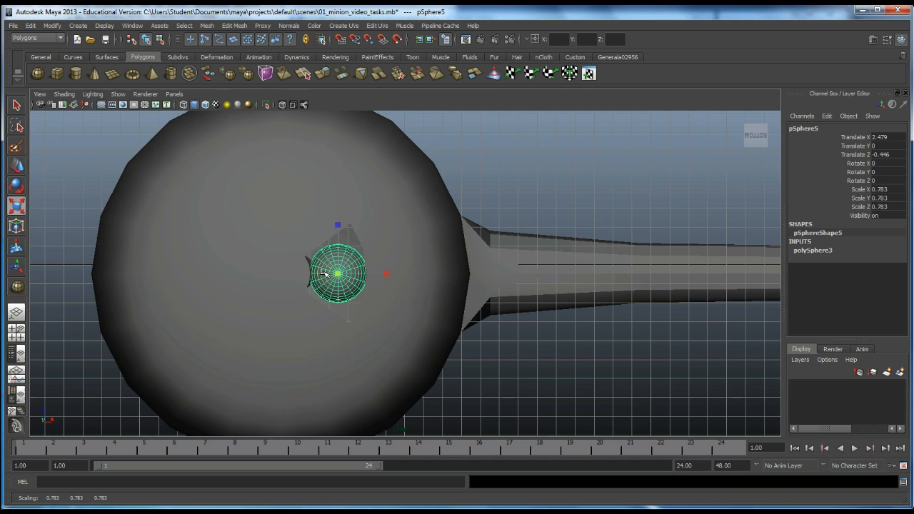
pyautogui.click(16, 167)
pyautogui.moveTo(381, 274); pyautogui.dragTo(379, 274)
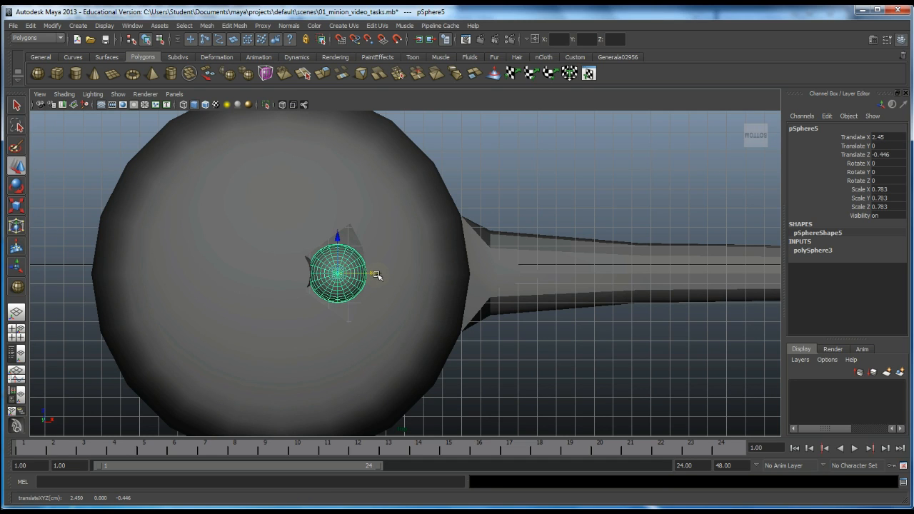